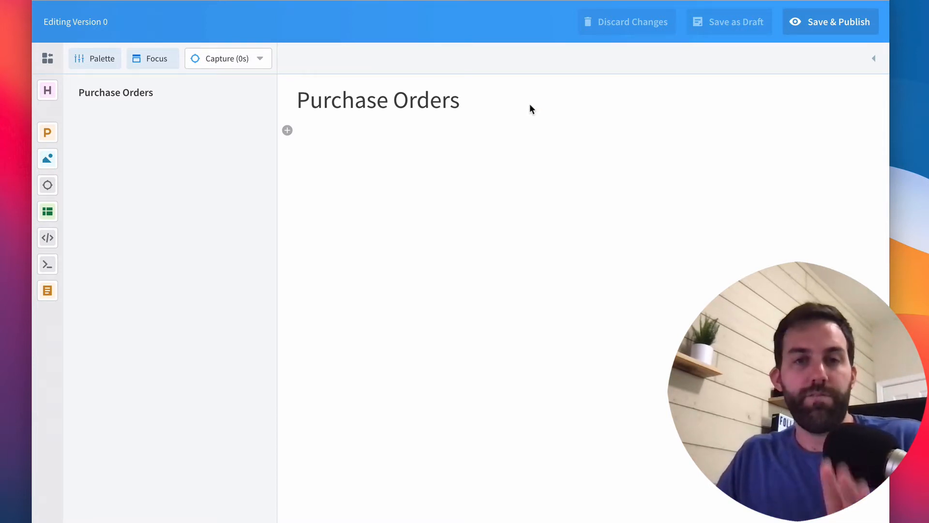
# Step: Retitle the article from Purchase Orders to "Adding a Purchase Order # to an Existing Invoice"
pyautogui.click(494, 97)
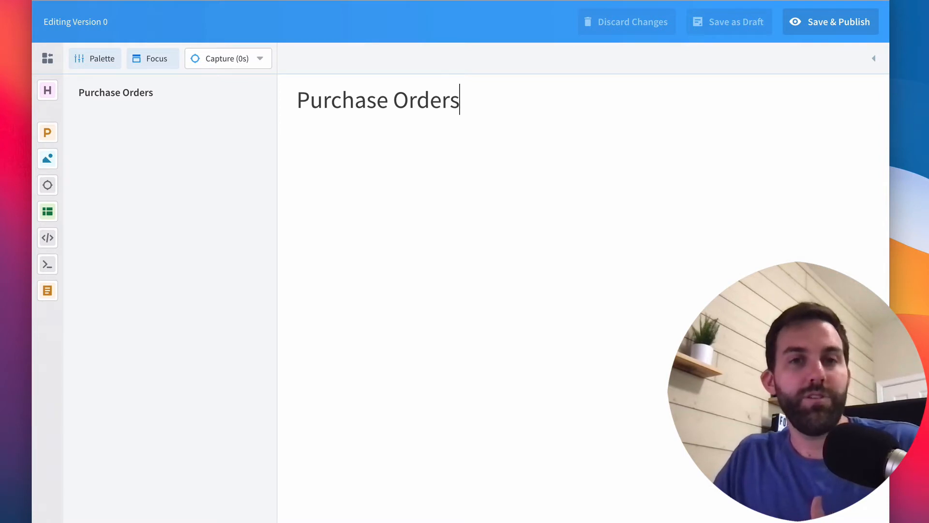
pyautogui.click(416, 107)
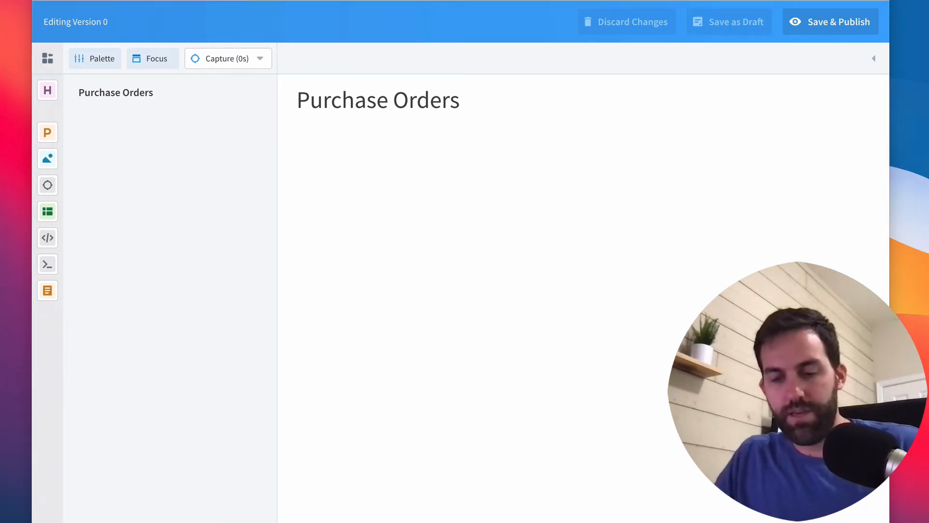
pyautogui.doubleClick(493, 107)
pyautogui.tripleClick(493, 107)
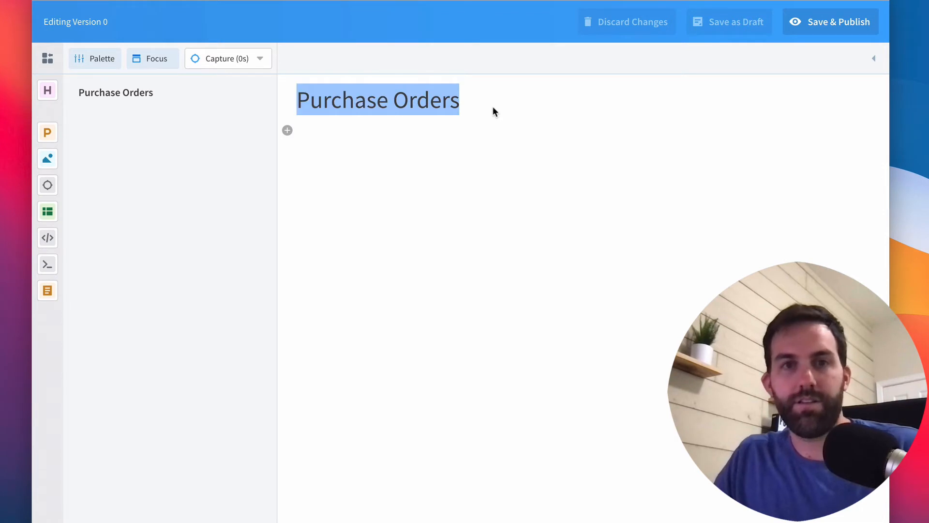
pyautogui.write('Adding a Purchase Order # to an Existing Invoice')
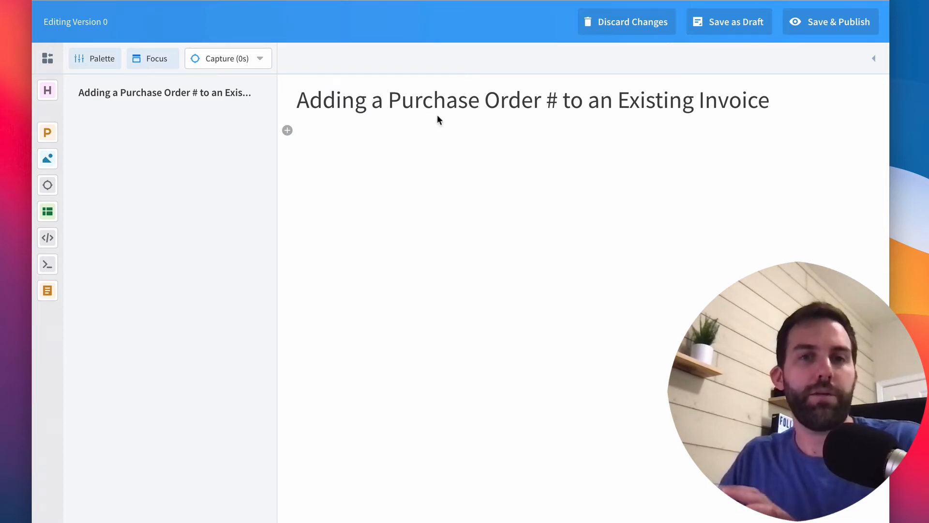
pyautogui.click(332, 101)
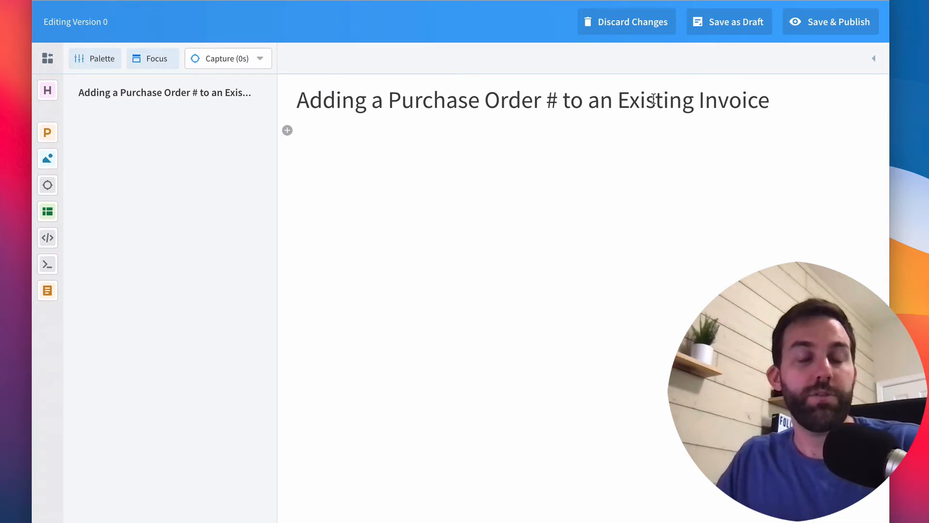
pyautogui.moveTo(618, 100); pyautogui.dragTo(709, 101)
pyautogui.click(720, 104)
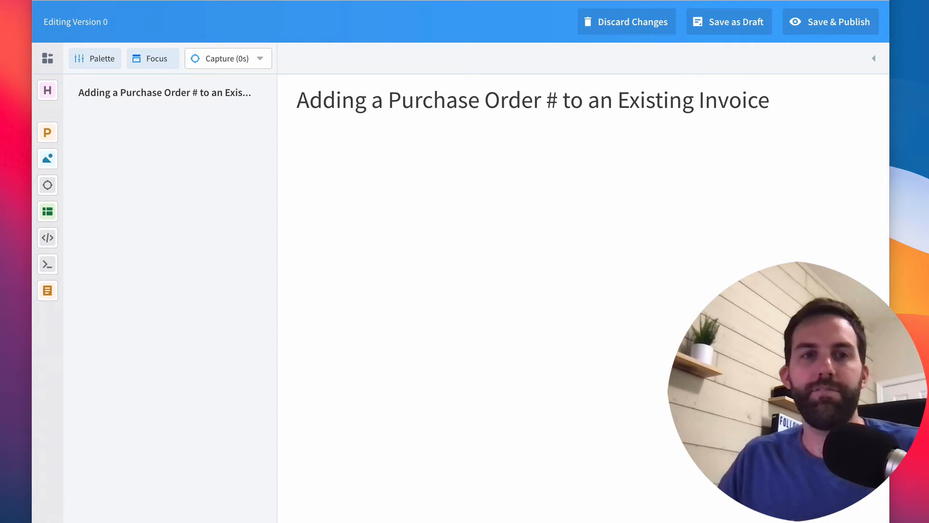
# Step: Insert the styled introductory text block below the title, telling readers when to follow these instructions for adding a PO#
pyautogui.moveTo(438, 153); pyautogui.dragTo(178, 153)
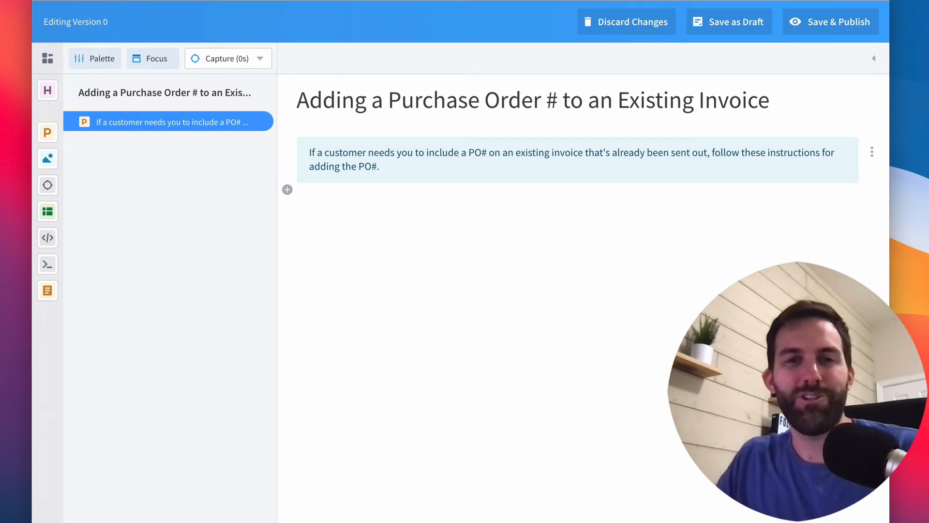
pyautogui.click(380, 167)
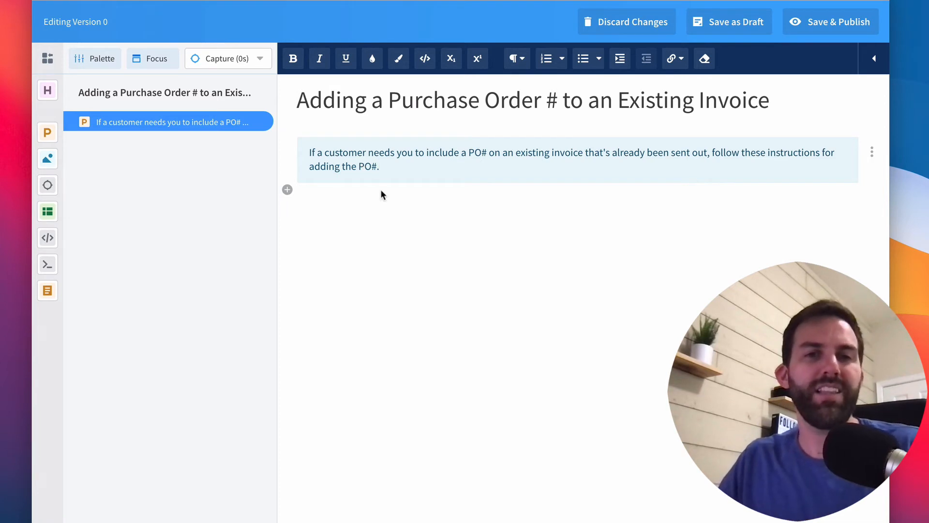
pyautogui.click(317, 149)
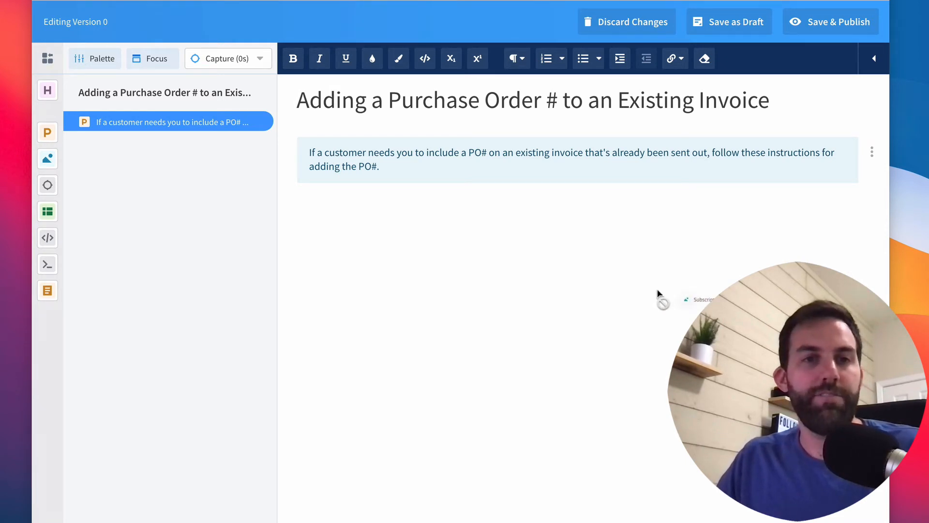
# Step: Insert the six annotated Chargebee screenshots, three of Subscriptions and three of Invoices, below the introductory paragraph
pyautogui.moveTo(660, 299); pyautogui.dragTo(167, 208)
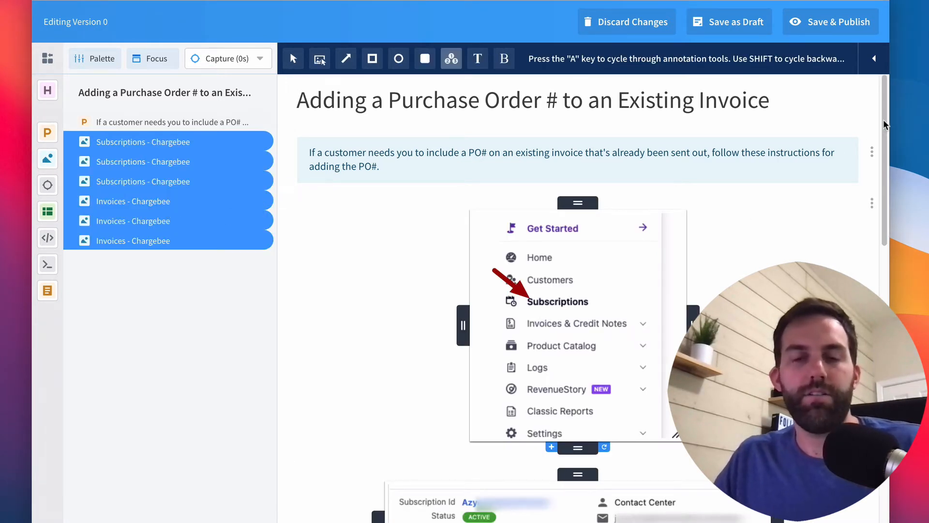
pyautogui.moveTo(883, 123); pyautogui.dragTo(847, 88)
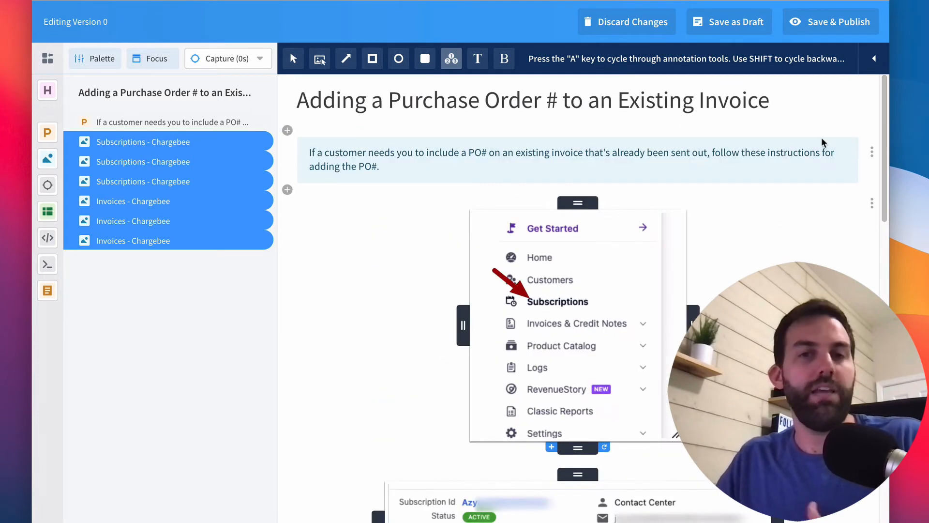
pyautogui.click(776, 246)
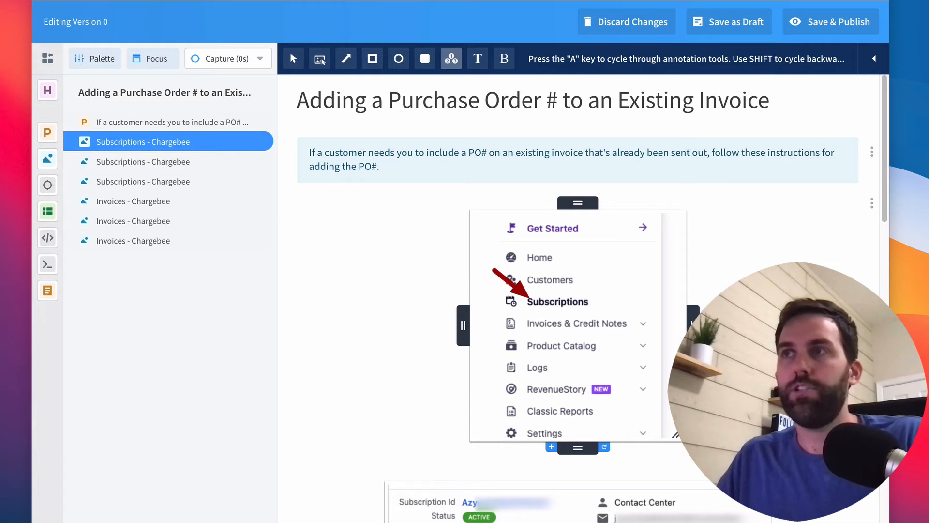
# Step: Insert the "Click here to see additional resources" heading with its paragraph of links after the introduction, and make it a collapsed foldable section
pyautogui.moveTo(839, 163); pyautogui.dragTo(114, 134)
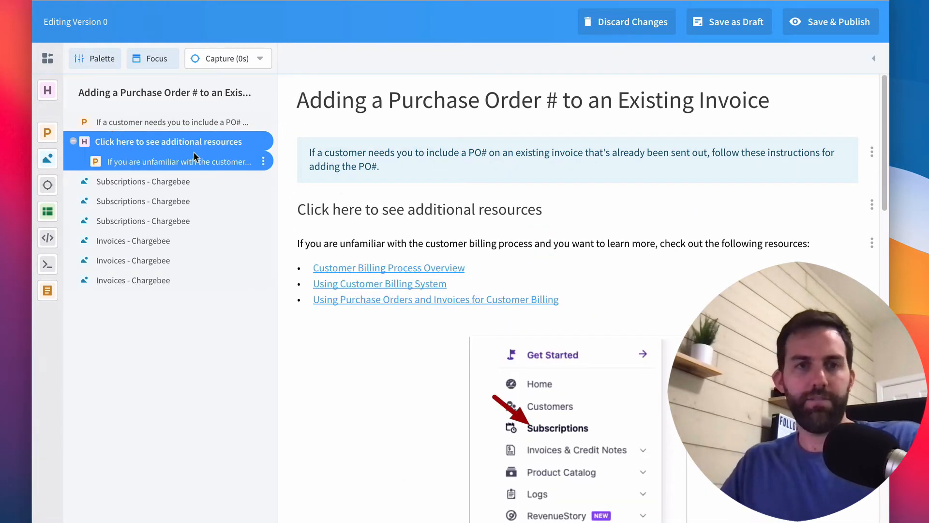
pyautogui.click(874, 59)
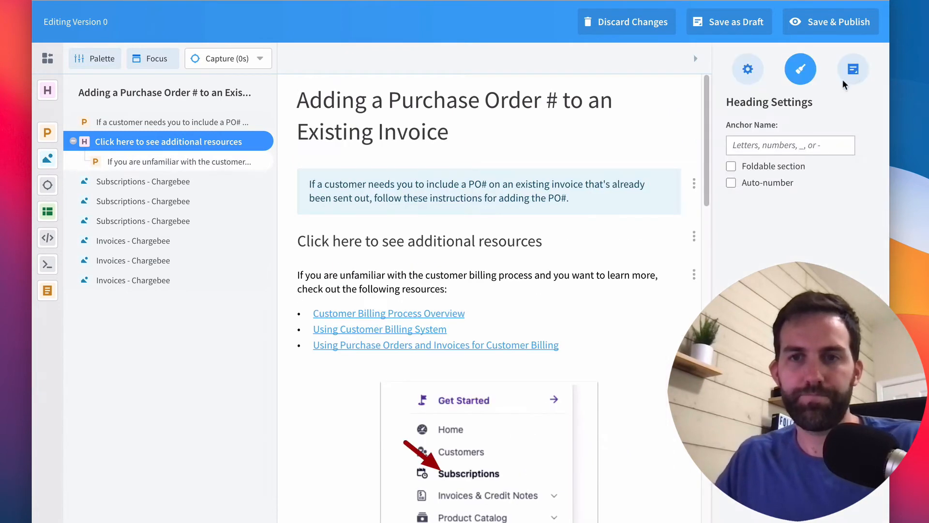
pyautogui.click(700, 58)
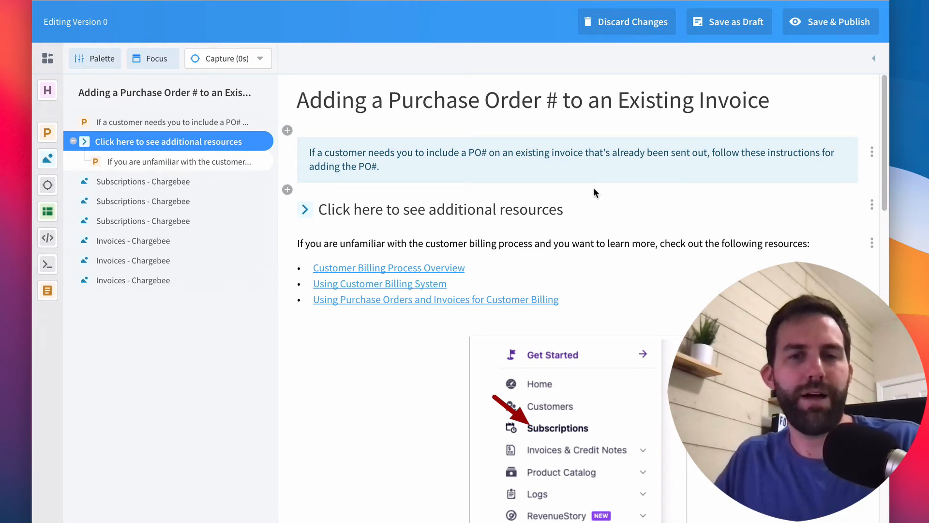
pyautogui.click(321, 246)
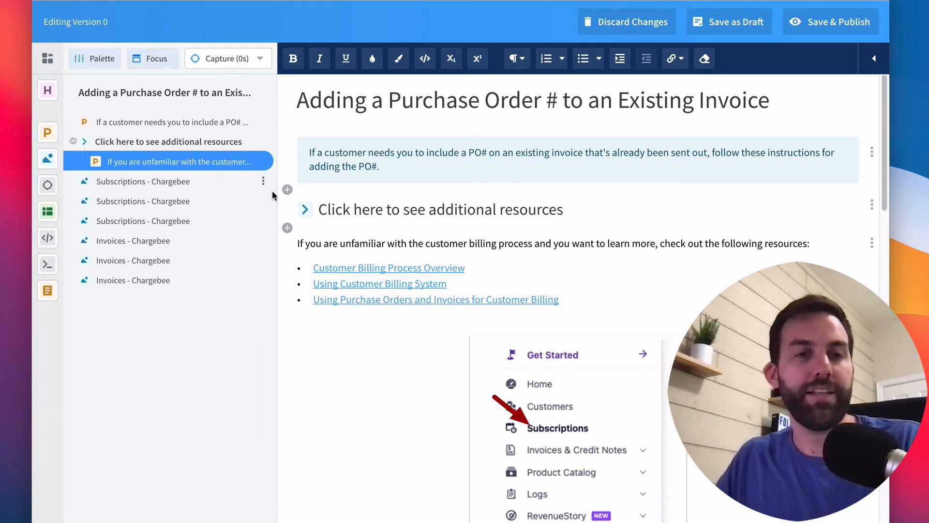
pyautogui.click(74, 142)
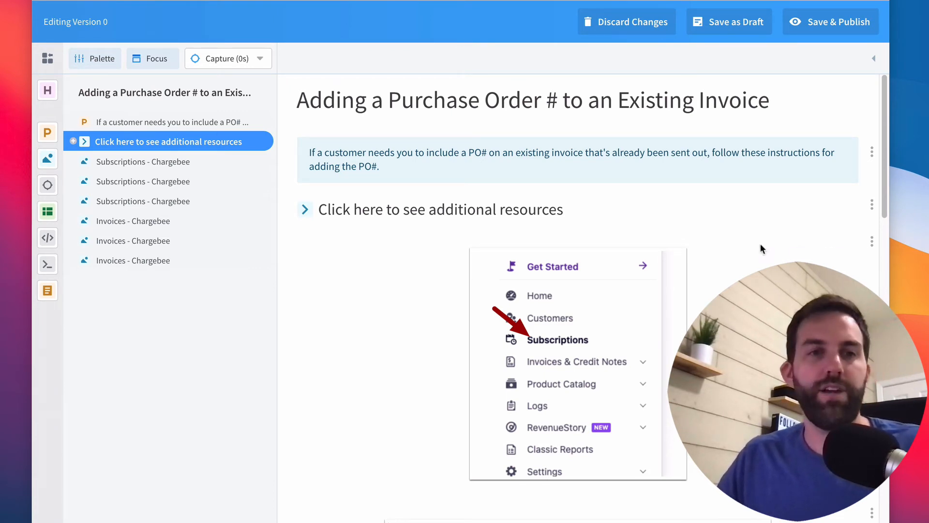
# Step: Insert the headings "Navigate to Subscription", "Click Subscription ID" and "Click Invoice #" above the three Subscriptions screenshots, one each
pyautogui.moveTo(761, 248); pyautogui.dragTo(83, 149)
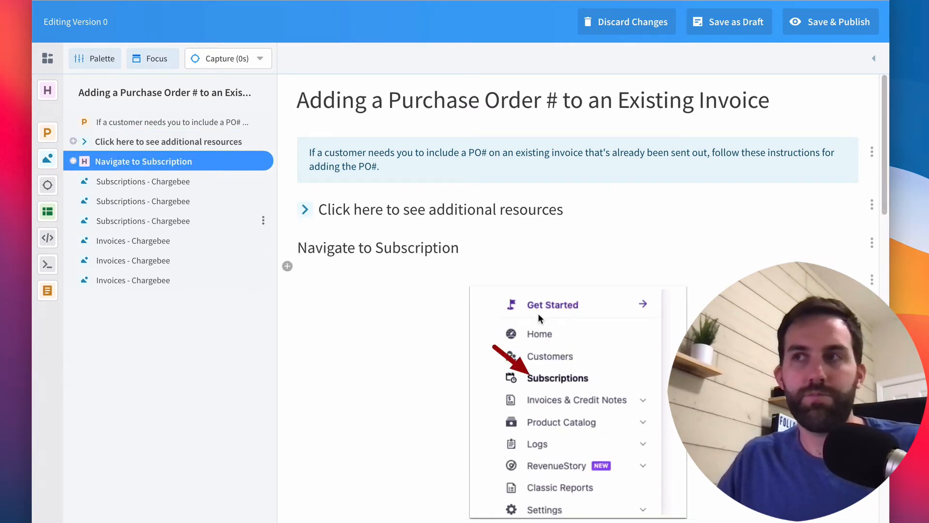
pyautogui.moveTo(915, 310); pyautogui.dragTo(78, 192)
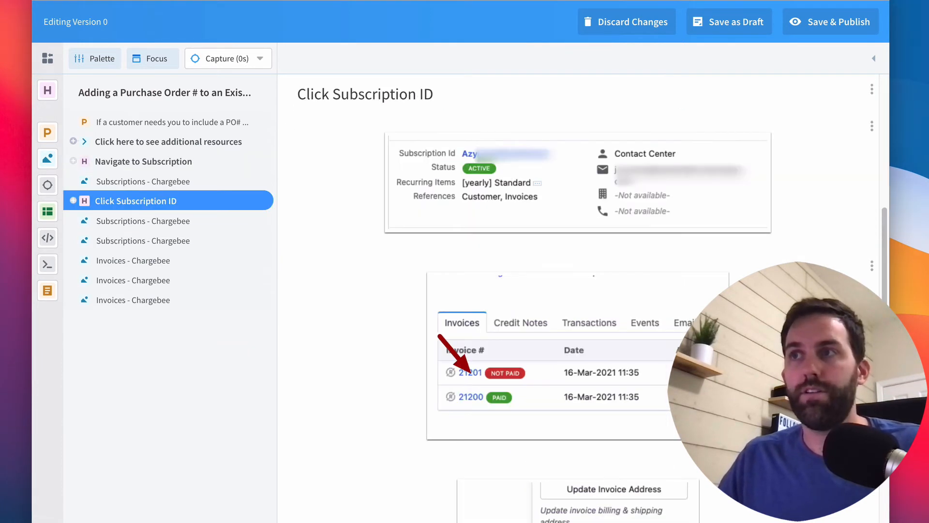
pyautogui.moveTo(914, 310); pyautogui.dragTo(80, 235)
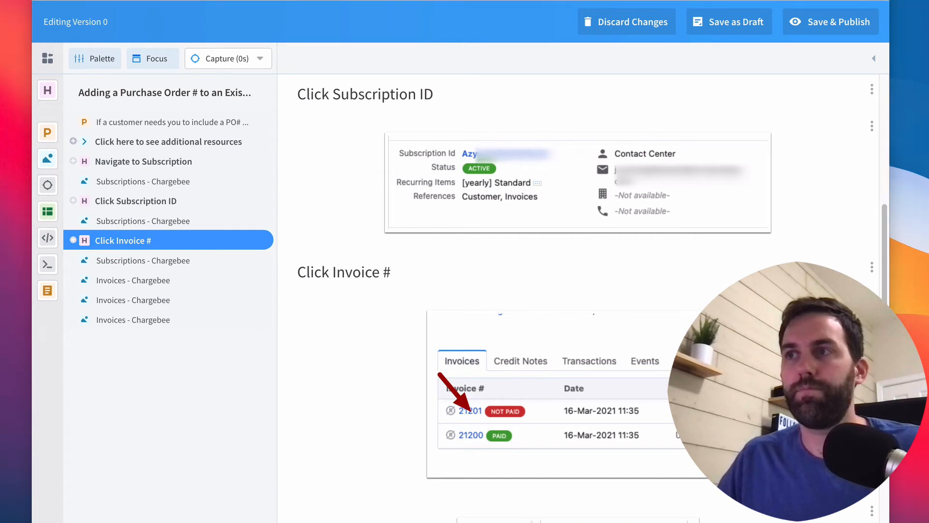
# Step: Insert the headings "Click Update PO Number", "Add PO # and click Update" and "Send invoice to customer" above the three Invoices screenshots
pyautogui.moveTo(914, 338); pyautogui.dragTo(83, 275)
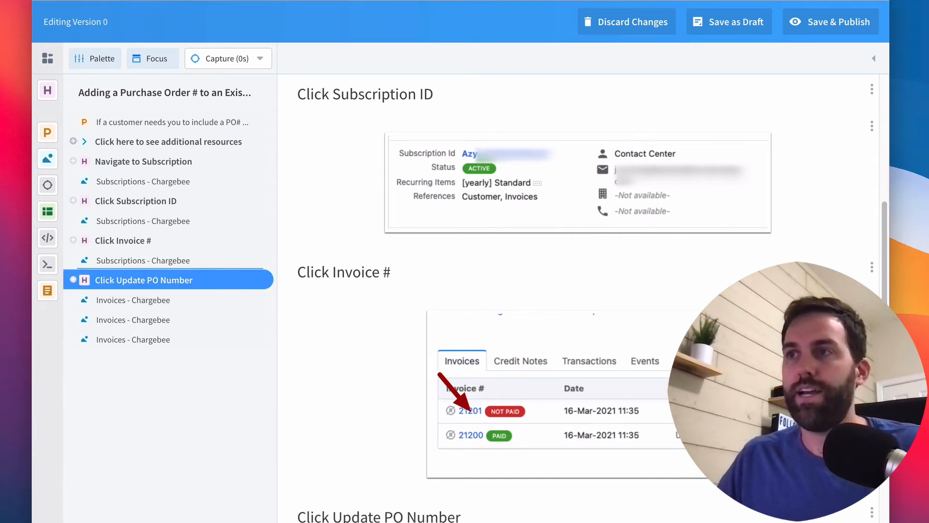
pyautogui.moveTo(915, 412); pyautogui.dragTo(73, 314)
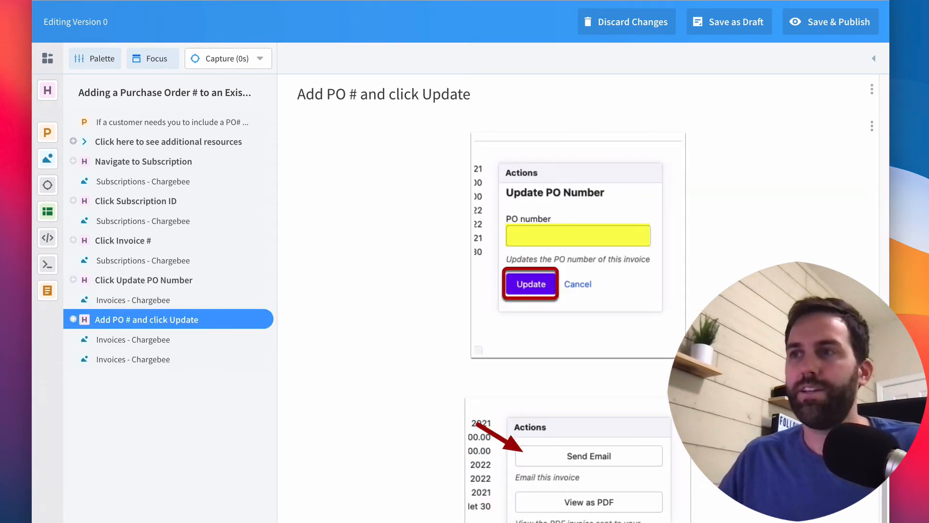
pyautogui.moveTo(915, 412); pyautogui.dragTo(86, 343)
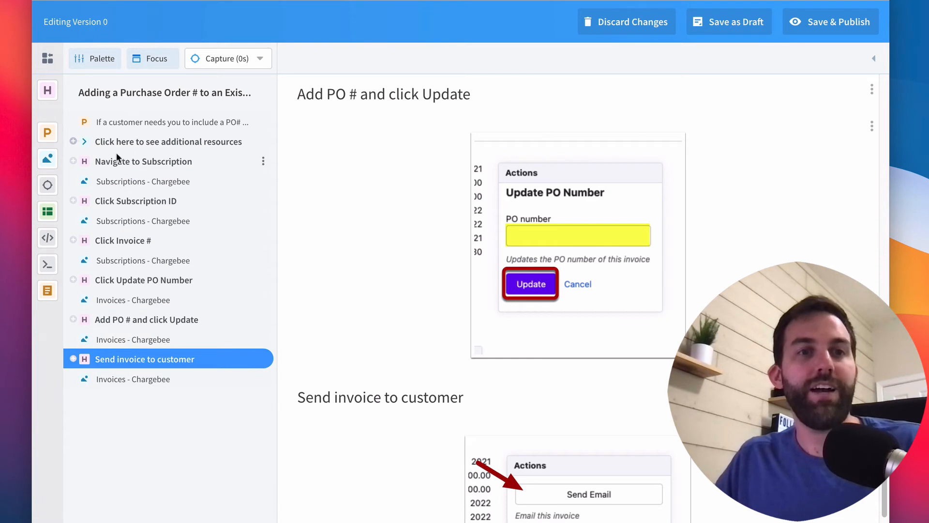
# Step: Indent all six Chargebee screenshots together so each one is nested under its step heading in the outline
pyautogui.click(113, 179)
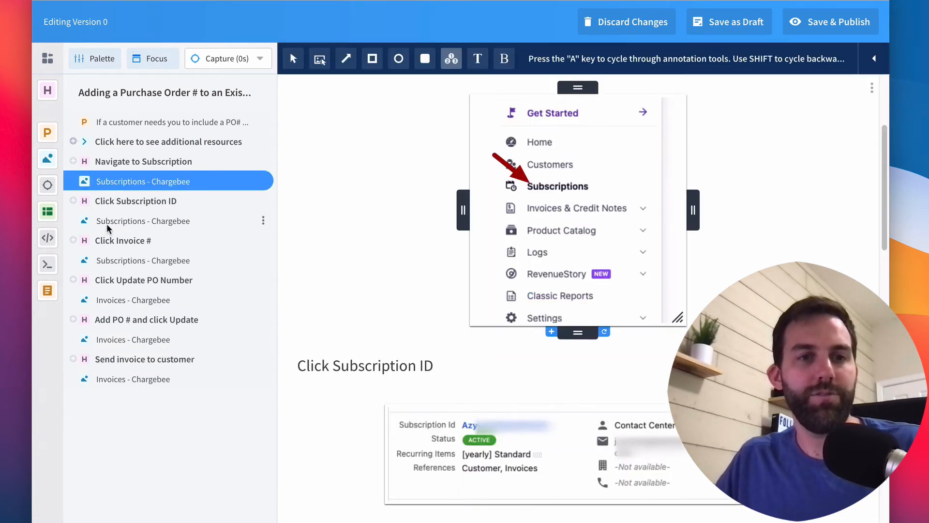
pyautogui.keyDown('shift'); pyautogui.click(109, 223); pyautogui.keyUp('shift')
pyautogui.keyDown('shift'); pyautogui.click(109, 261); pyautogui.keyUp('shift')
pyautogui.keyDown('shift'); pyautogui.click(106, 301); pyautogui.keyUp('shift')
pyautogui.keyDown('shift'); pyautogui.click(107, 339); pyautogui.keyUp('shift')
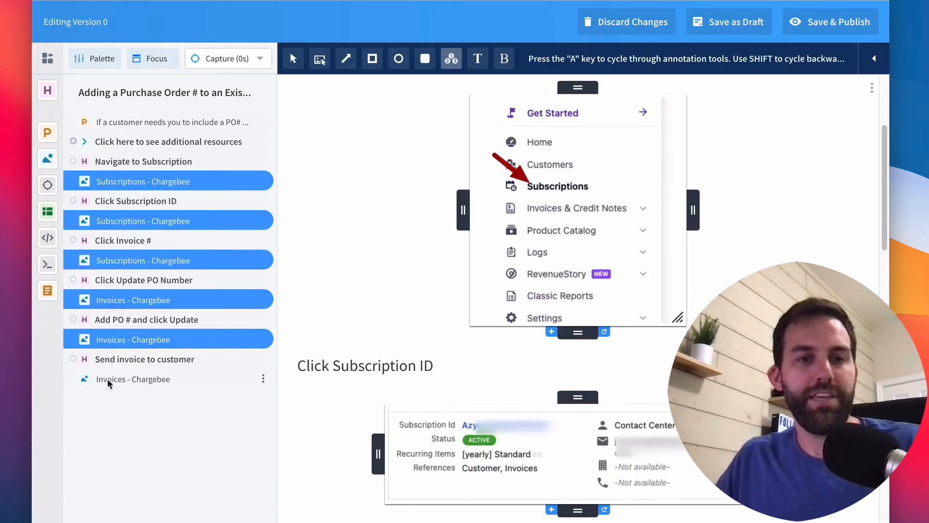
pyautogui.keyDown('shift'); pyautogui.click(108, 380); pyautogui.keyUp('shift')
pyautogui.press('Tab')
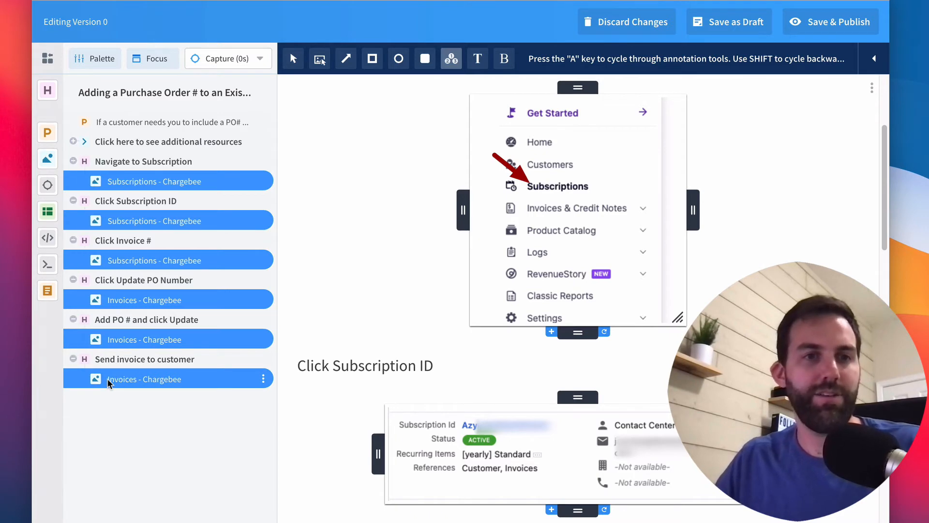
pyautogui.click(400, 292)
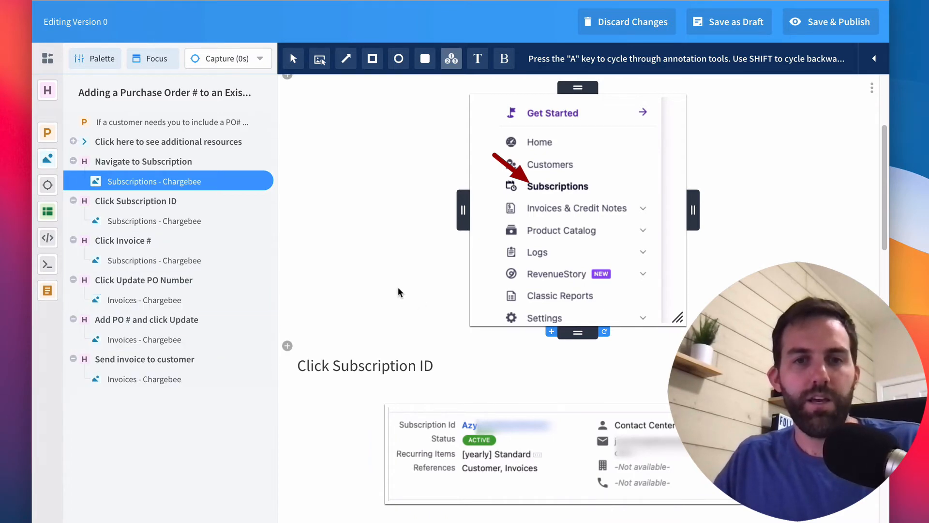
# Step: Review the article from the title, introduction and foldable resources section down through the screenshot steps for updating the PO number
pyautogui.moveTo(884, 184); pyautogui.dragTo(874, 129)
pyautogui.click(344, 130)
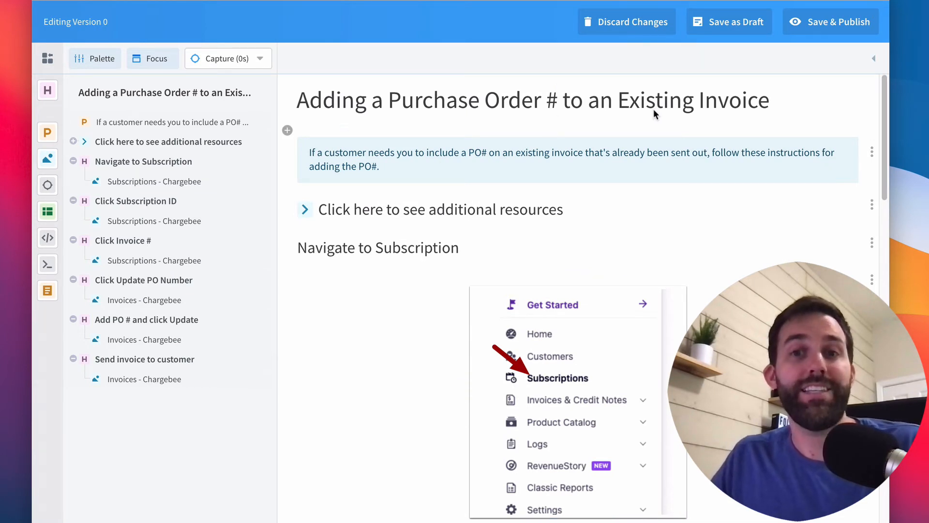
pyautogui.moveTo(310, 152); pyautogui.dragTo(408, 174)
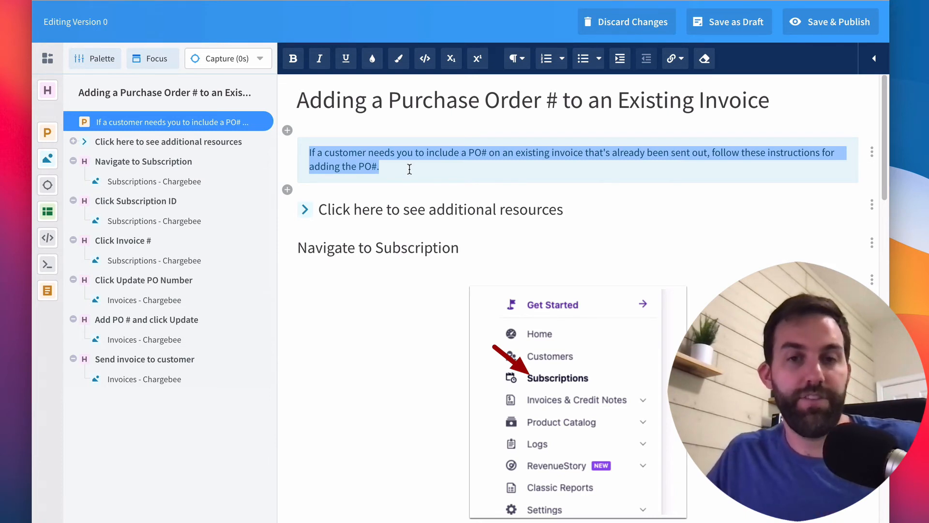
pyautogui.click(409, 169)
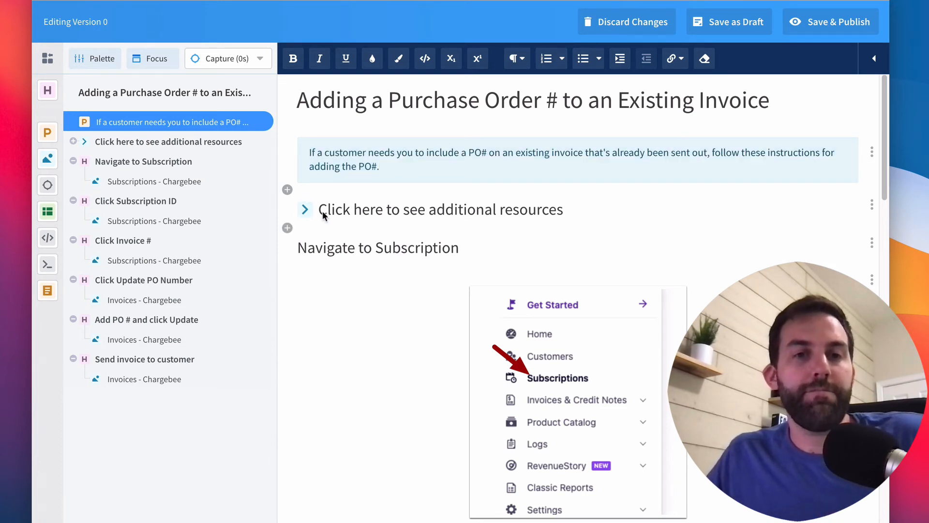
pyautogui.click(80, 141)
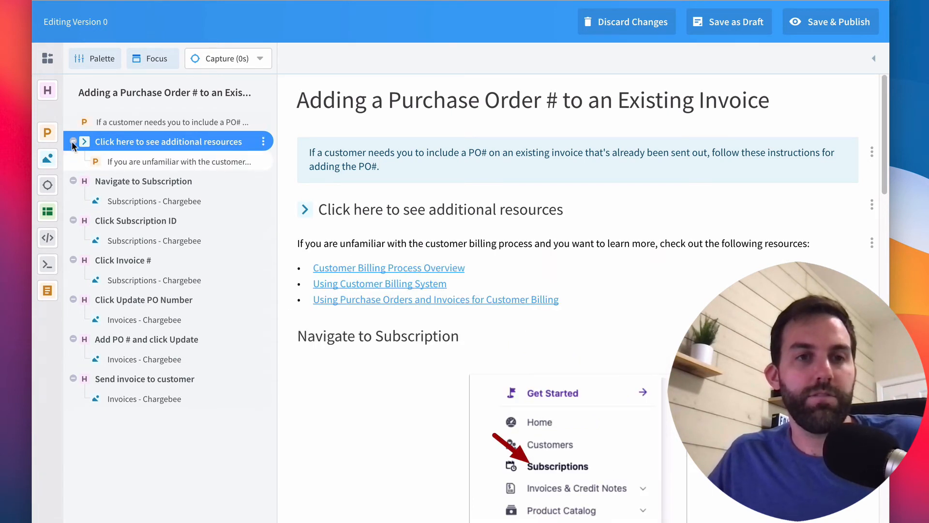
pyautogui.click(73, 142)
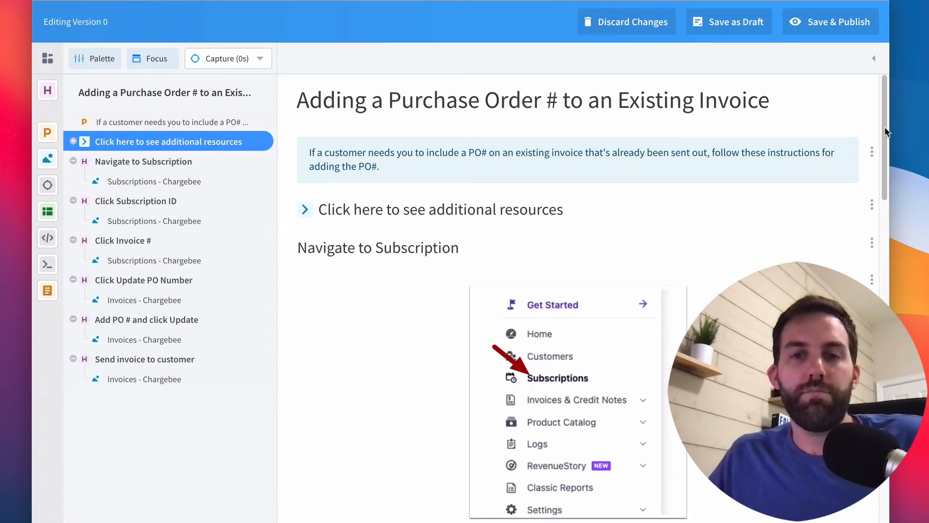
pyautogui.moveTo(885, 132); pyautogui.dragTo(858, 334)
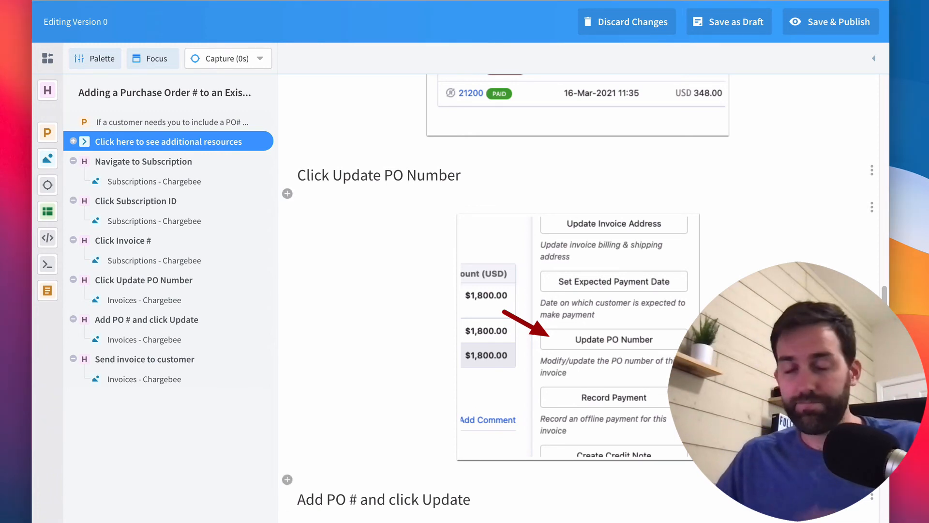
pyautogui.click(578, 336)
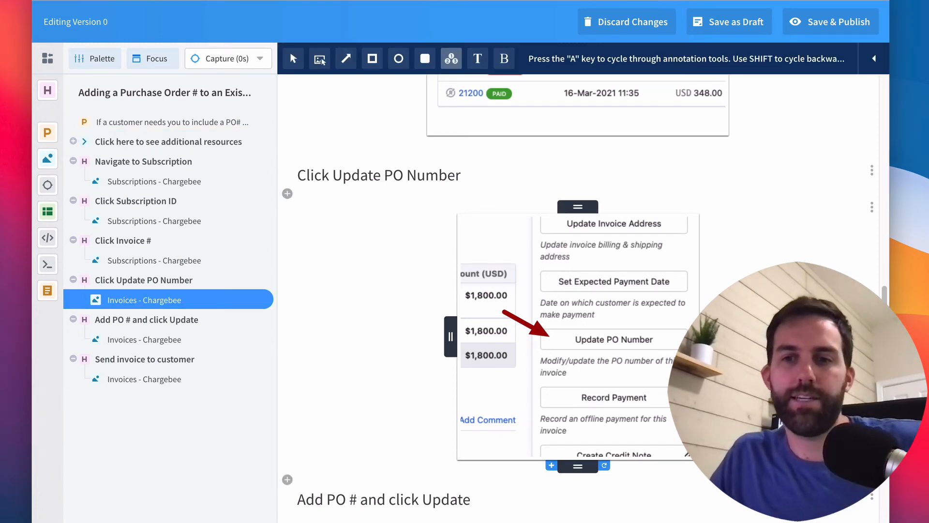
pyautogui.scroll(-4, 577, 290)
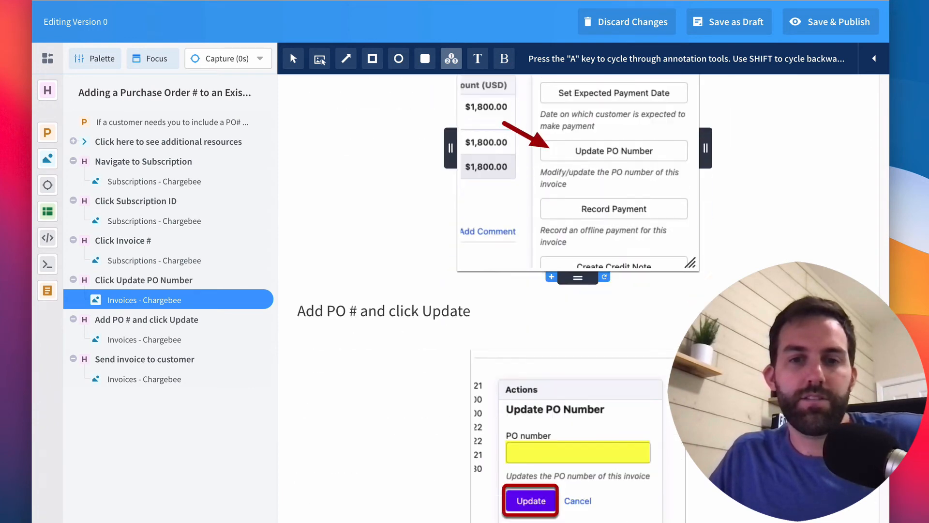
# Step: Save and publish the purchase order article without a change description, keeping article owner and status at None
pyautogui.scroll(-8, 578, 290)
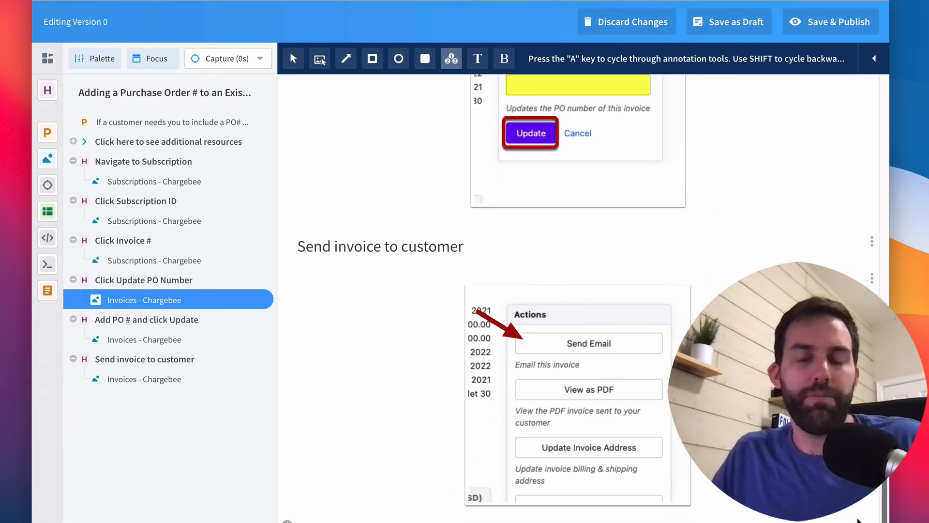
pyautogui.scroll(20, 857, 520)
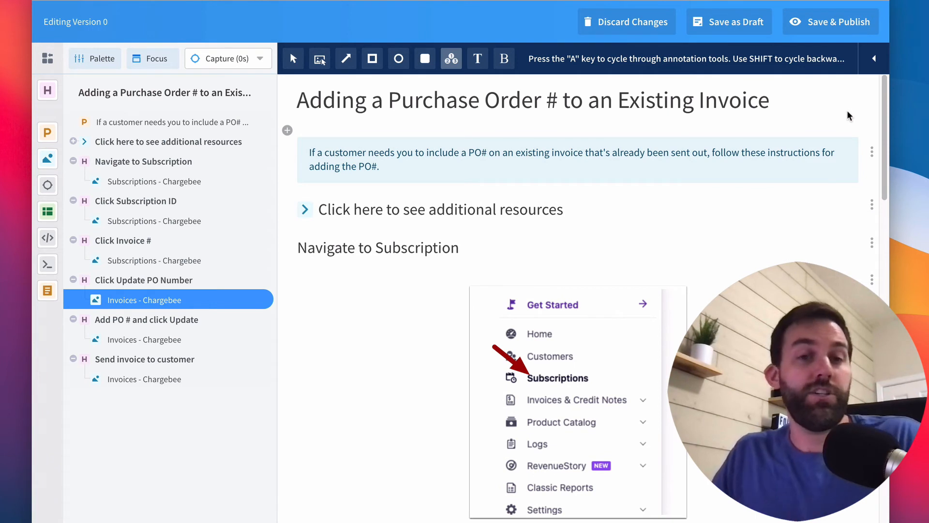
pyautogui.click(792, 151)
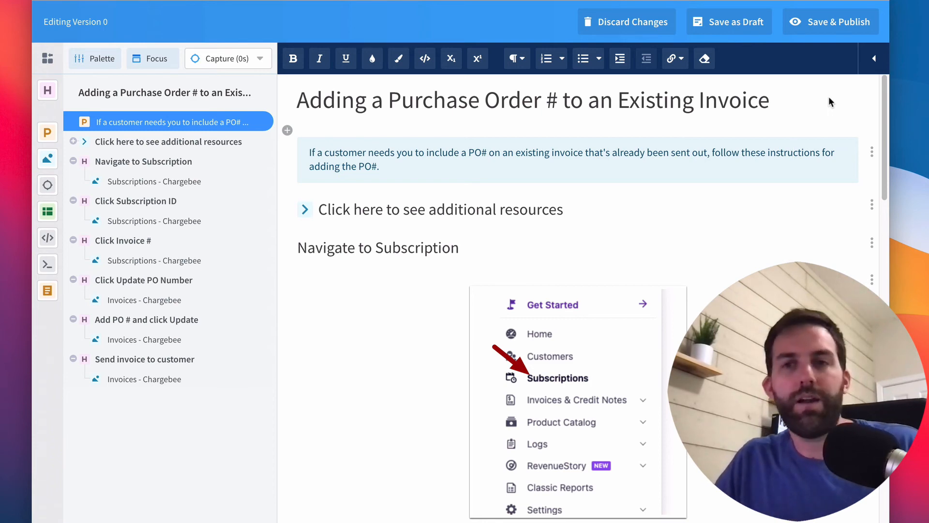
pyautogui.click(839, 20)
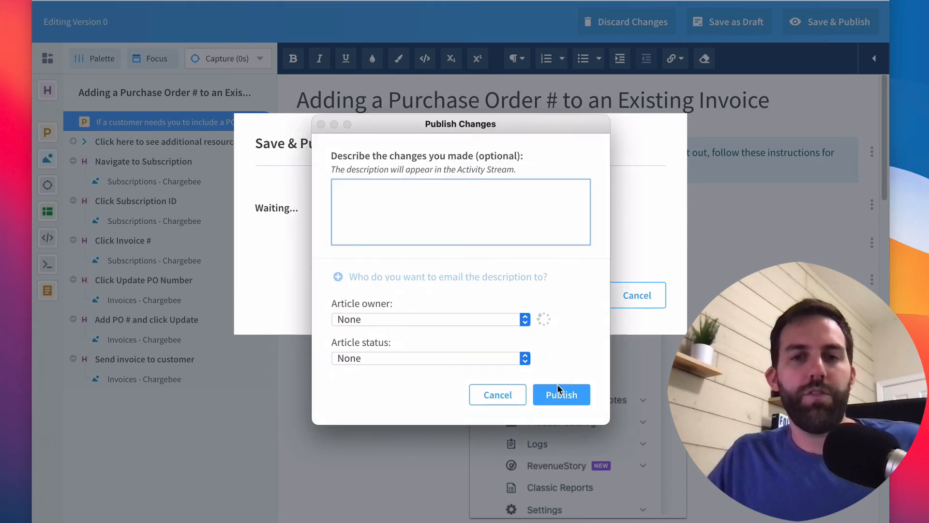
pyautogui.click(557, 391)
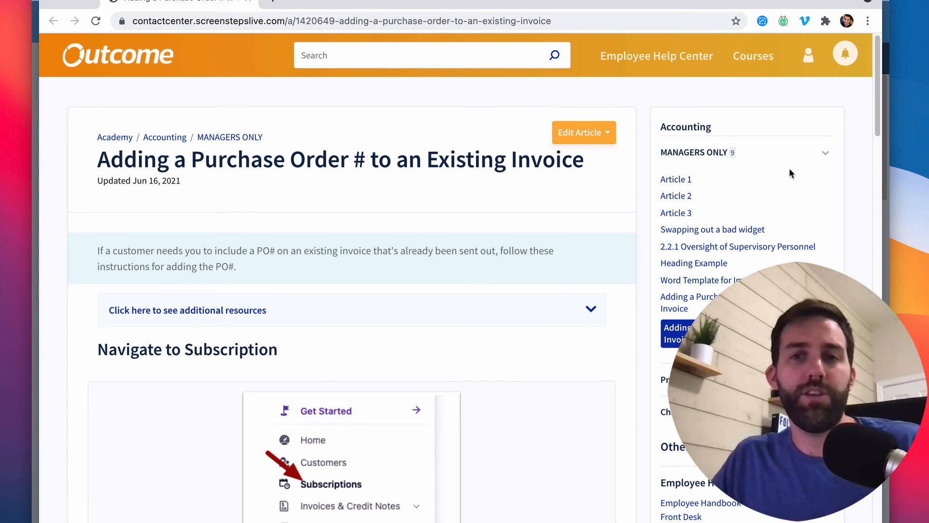
# Step: Review the title and introduction of the published purchase order article on the knowledge base site
pyautogui.moveTo(875, 90); pyautogui.dragTo(874, 97)
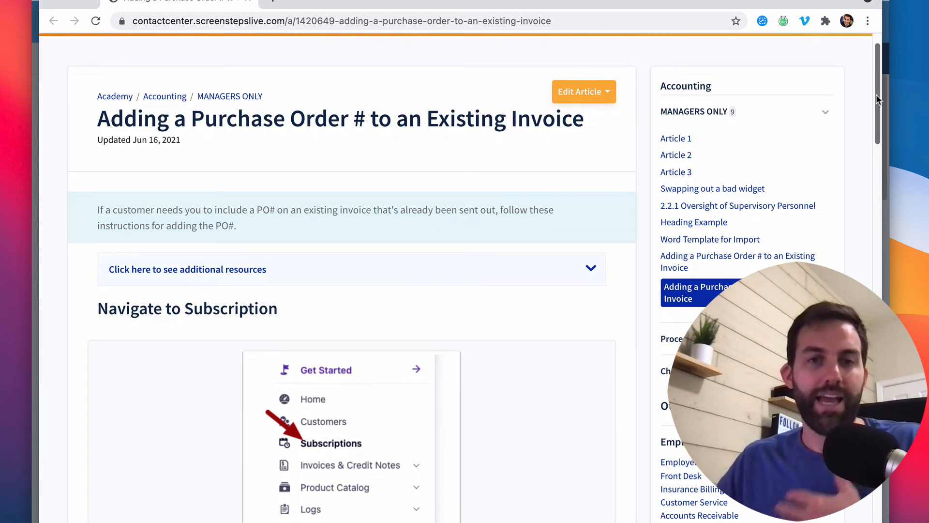
pyautogui.moveTo(875, 100); pyautogui.dragTo(874, 103)
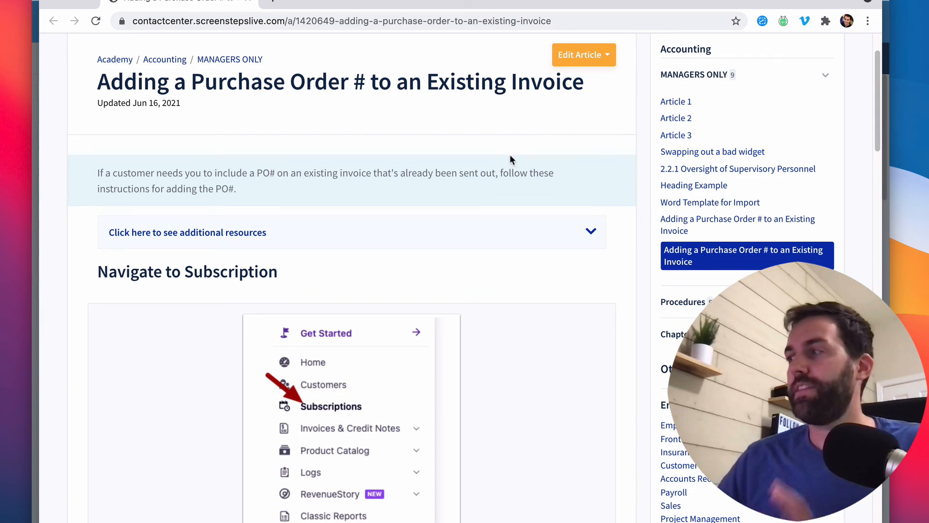
pyautogui.scroll(-1, 507, 158)
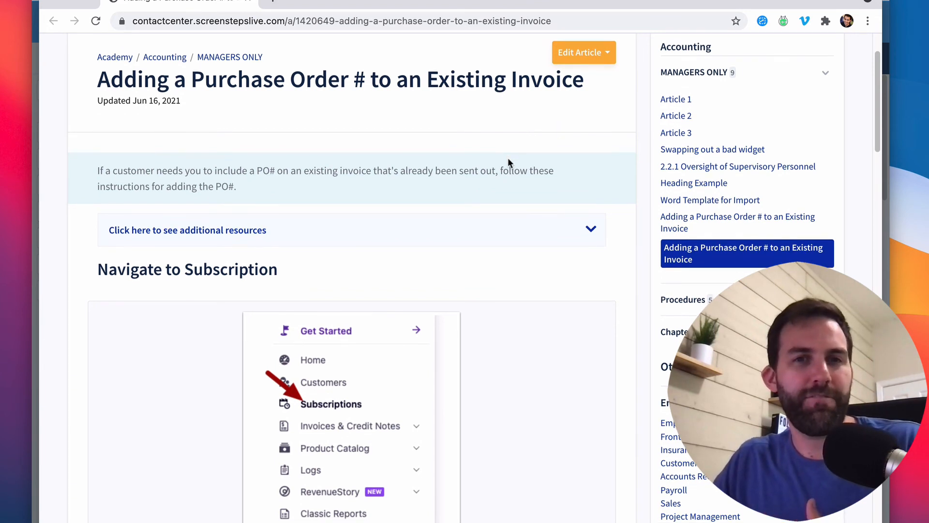
pyautogui.moveTo(104, 76); pyautogui.dragTo(577, 73)
pyautogui.click(568, 121)
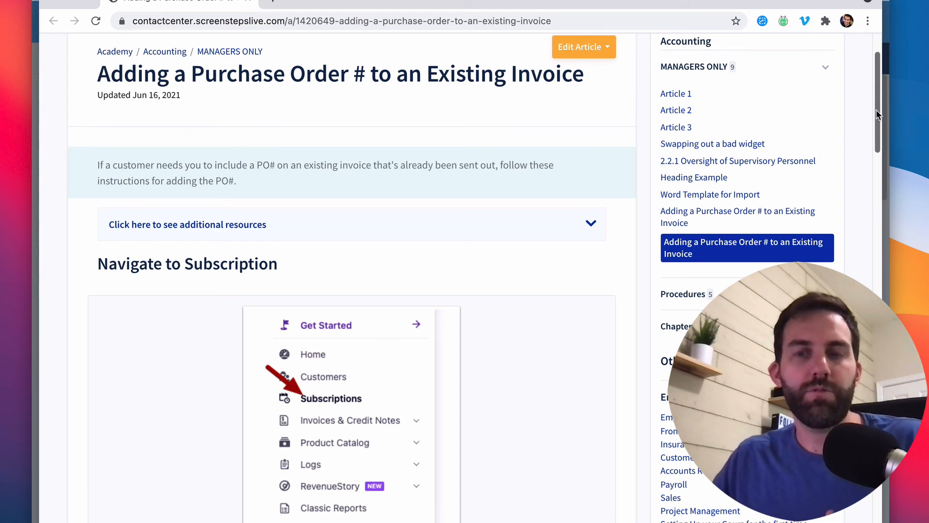
# Step: Expand and collapse the published article's additional resources section, and look through its step headings and screenshots down to "Send invoice to customer"
pyautogui.scroll(-1, 877, 116)
pyautogui.scroll(-5, 877, 116)
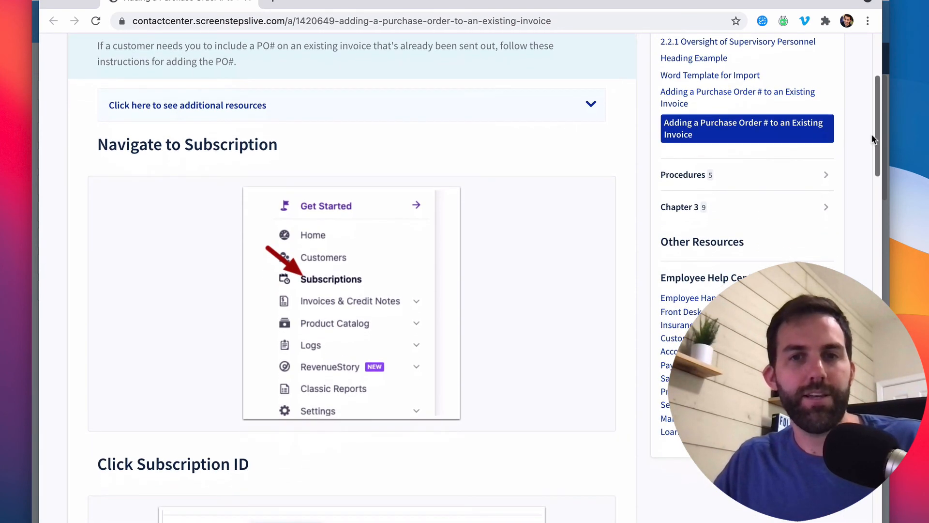
pyautogui.click(592, 112)
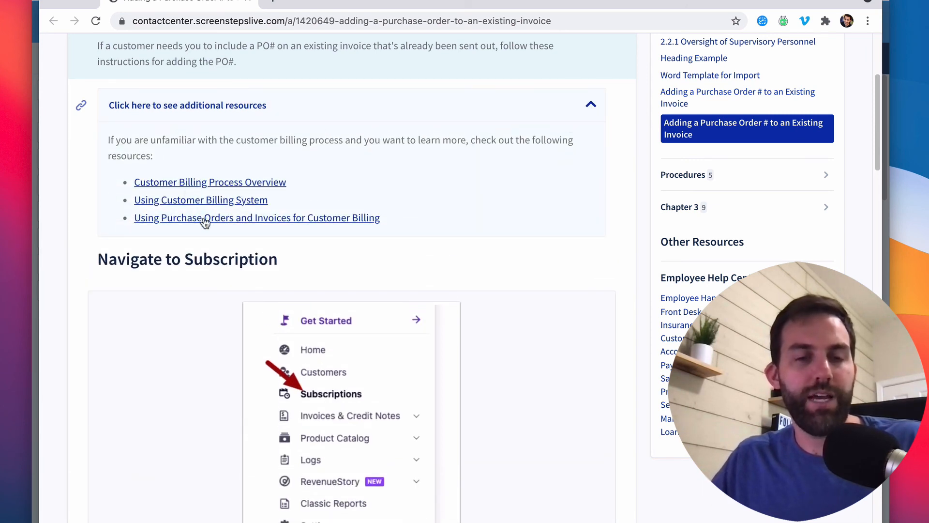
pyautogui.click(590, 109)
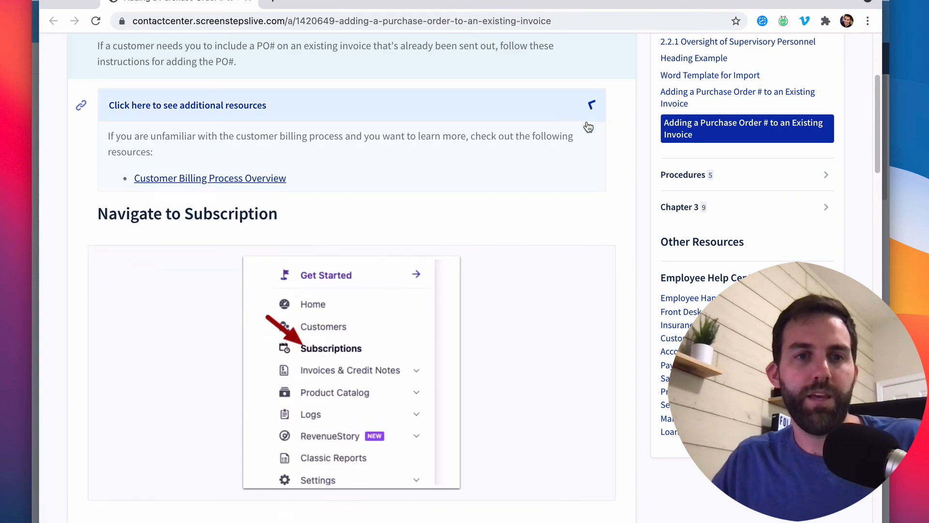
pyautogui.moveTo(874, 127); pyautogui.dragTo(887, 174)
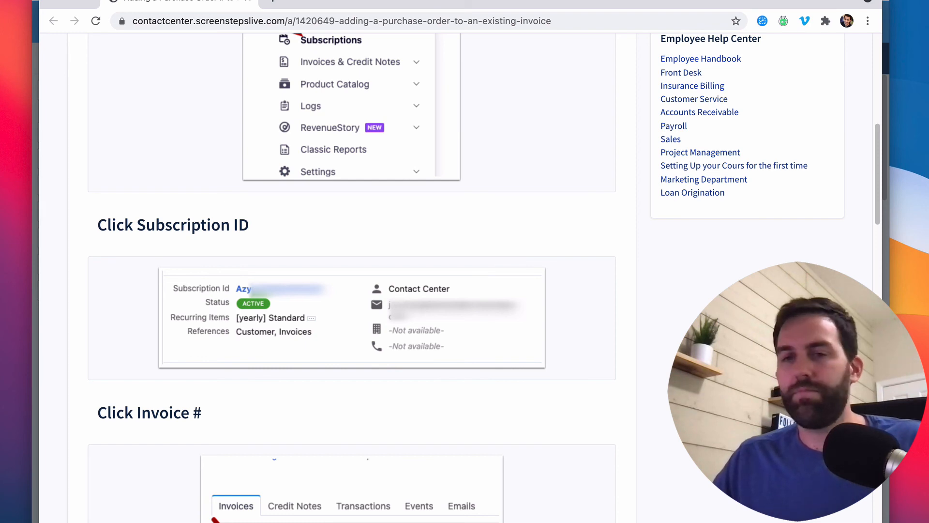
pyautogui.moveTo(879, 159); pyautogui.dragTo(886, 379)
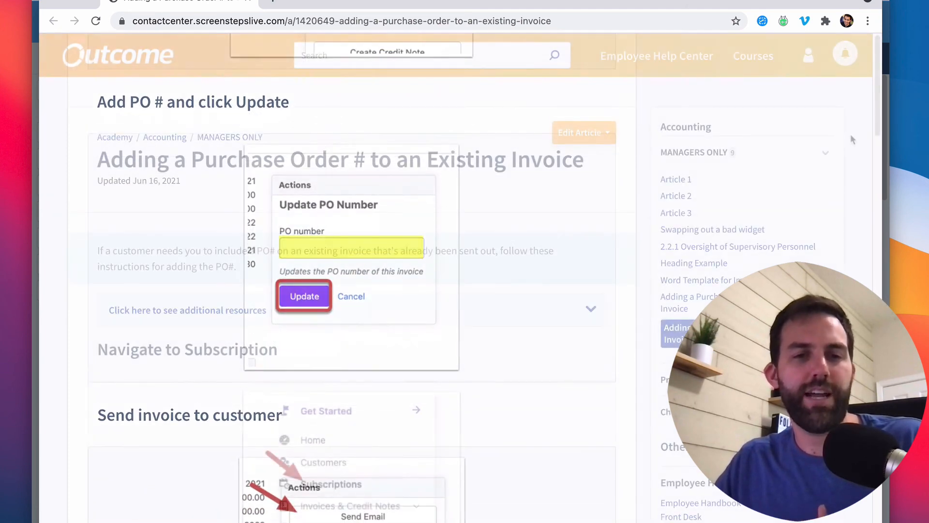